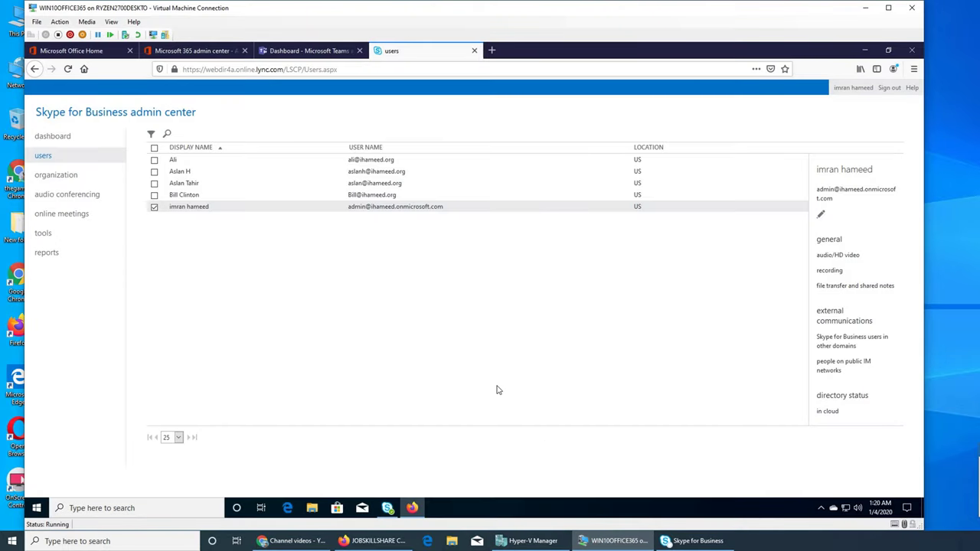
- Deselect the user and view the organization's presence privacy and mobile notification settings
left_click(156, 209)
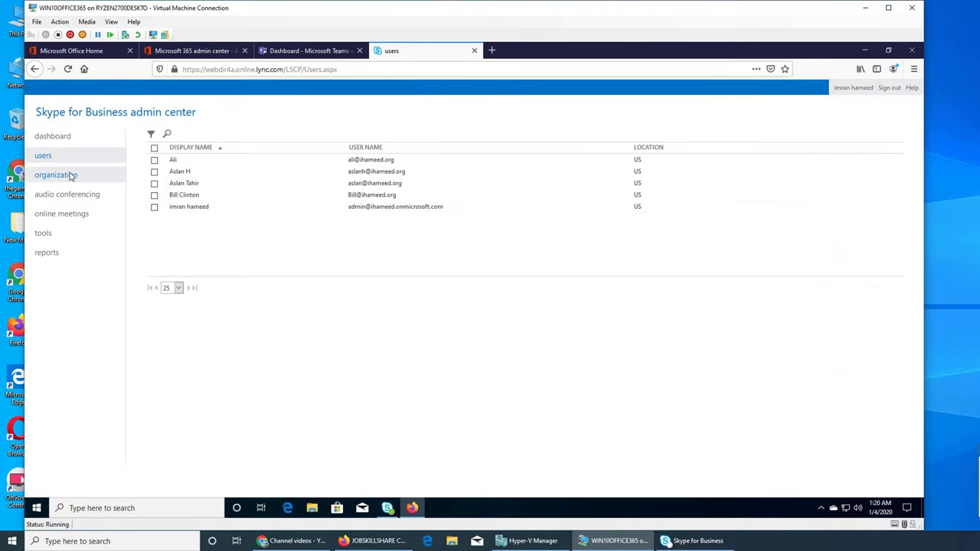
left_click(71, 176)
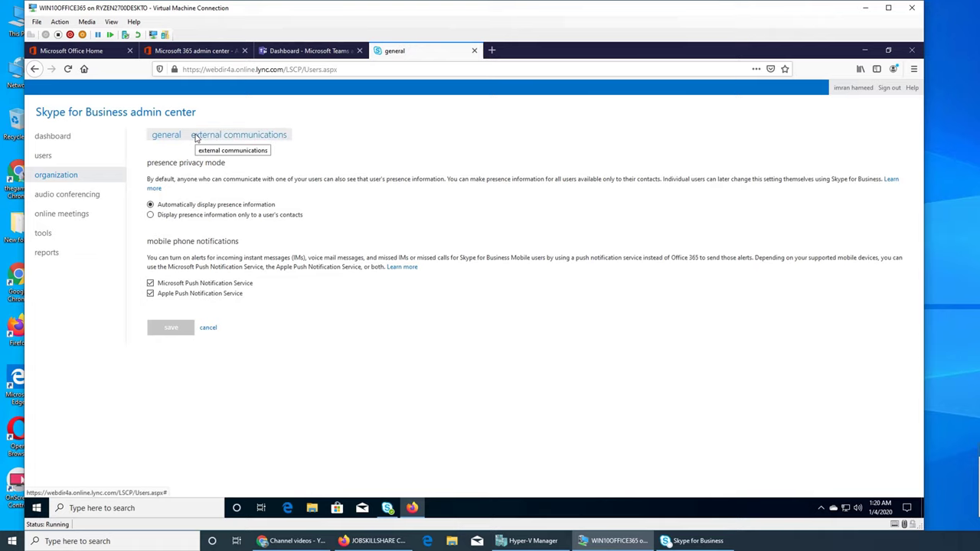
left_click(66, 158)
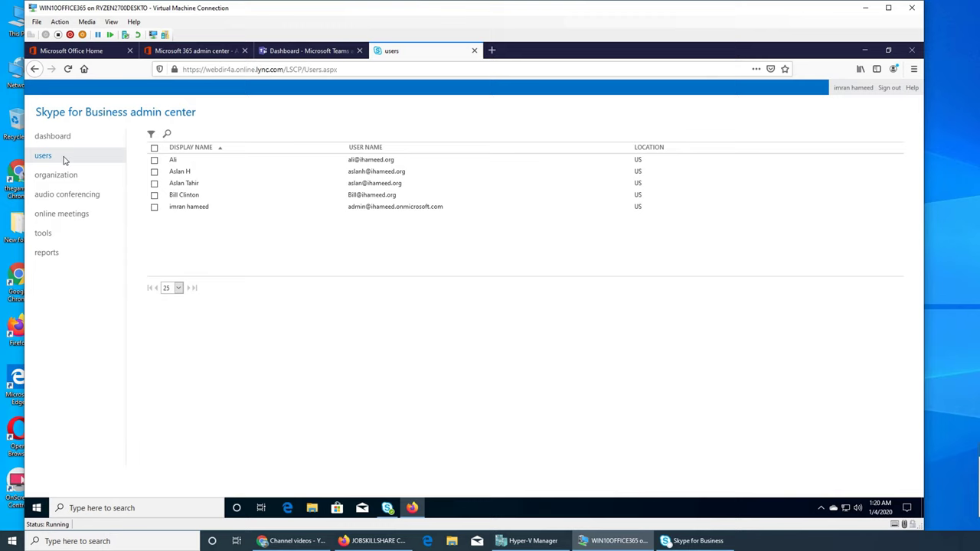
left_click(55, 181)
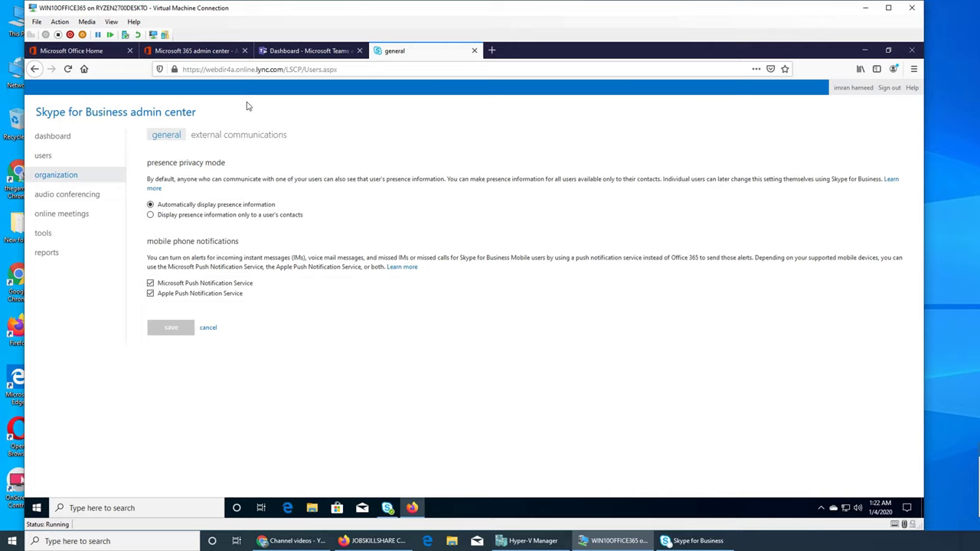
- Show the external communications settings and expand the external access options
left_click(242, 137)
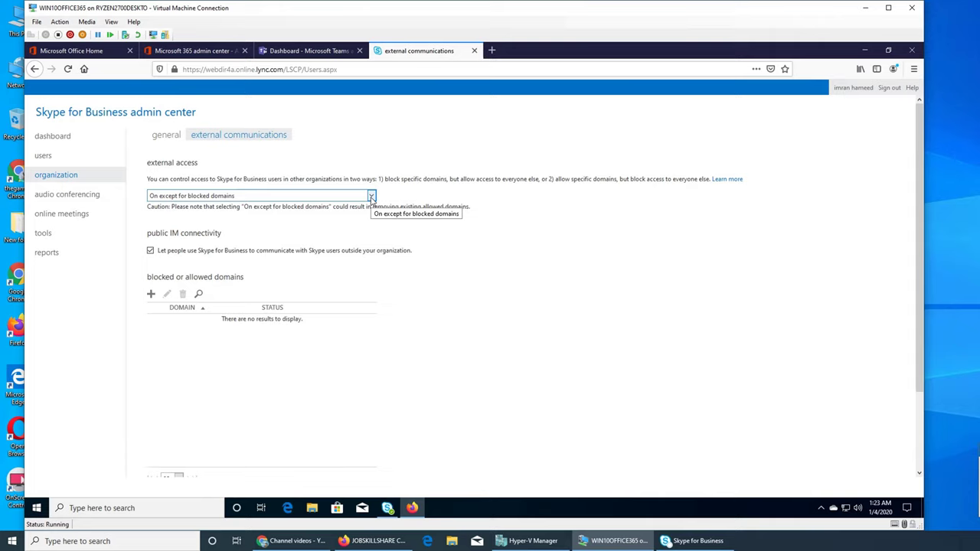
left_click(371, 198)
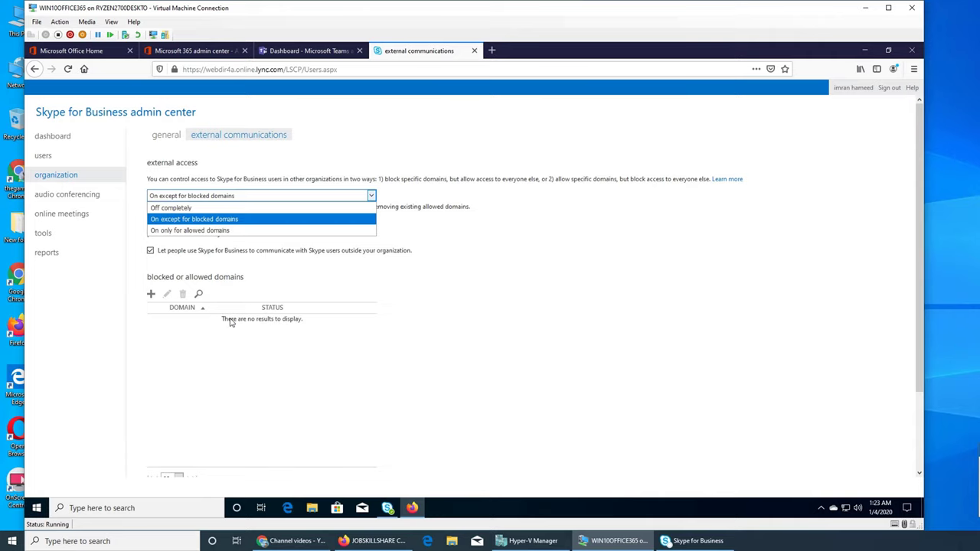
- Add comcast.com to the domain list as a blocked domain
left_click(151, 295)
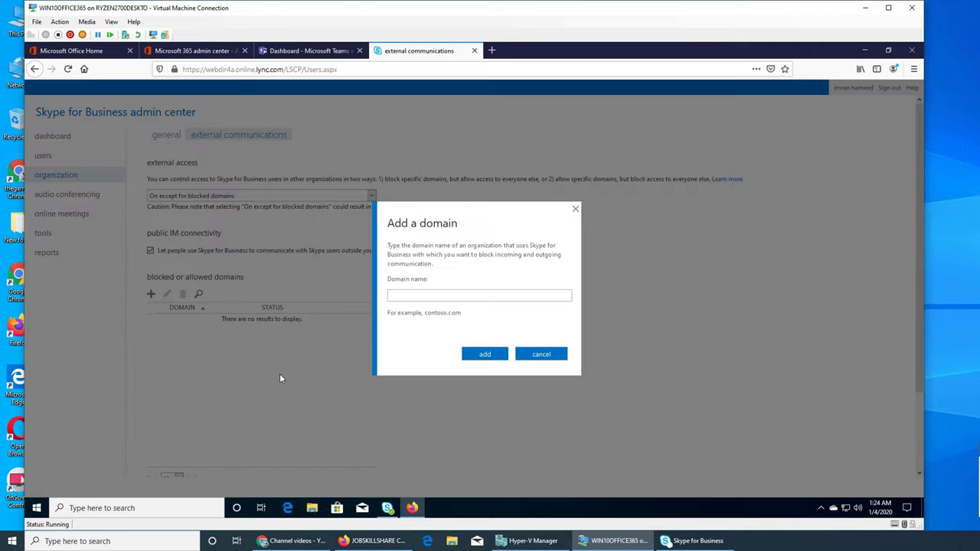
type("comcast")
type(".com")
left_click(487, 354)
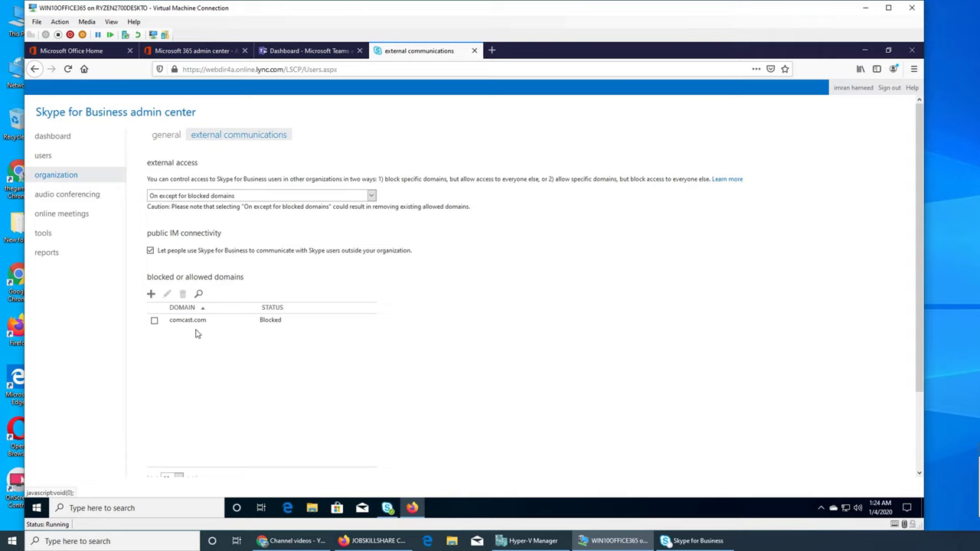
- Set external access to 'On only for allowed domains', add macys.com, and select comcast.com
left_click(193, 197)
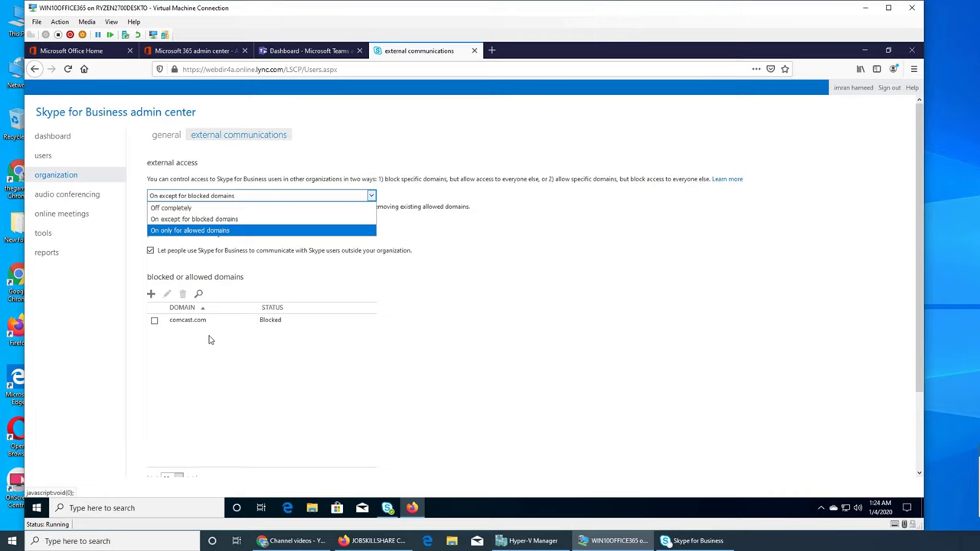
left_click(180, 231)
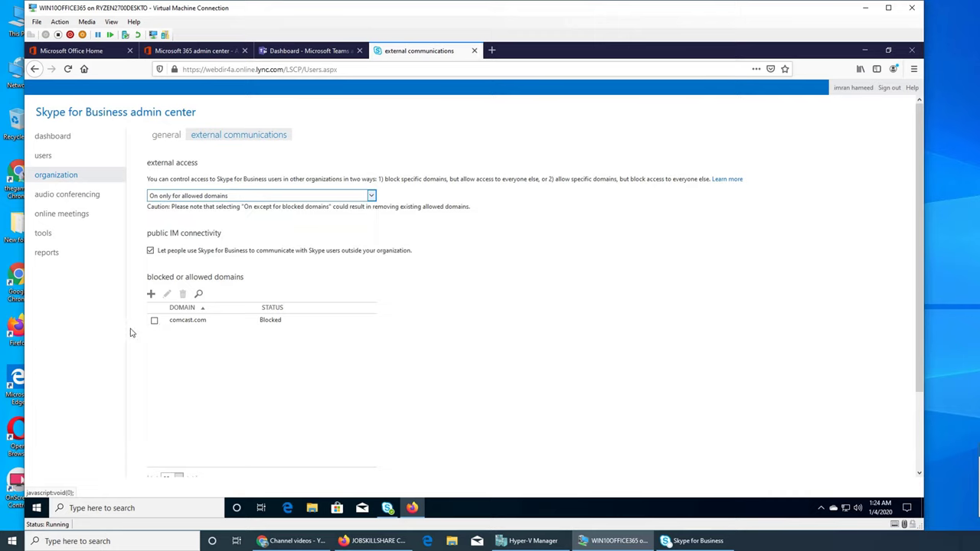
left_click(150, 295)
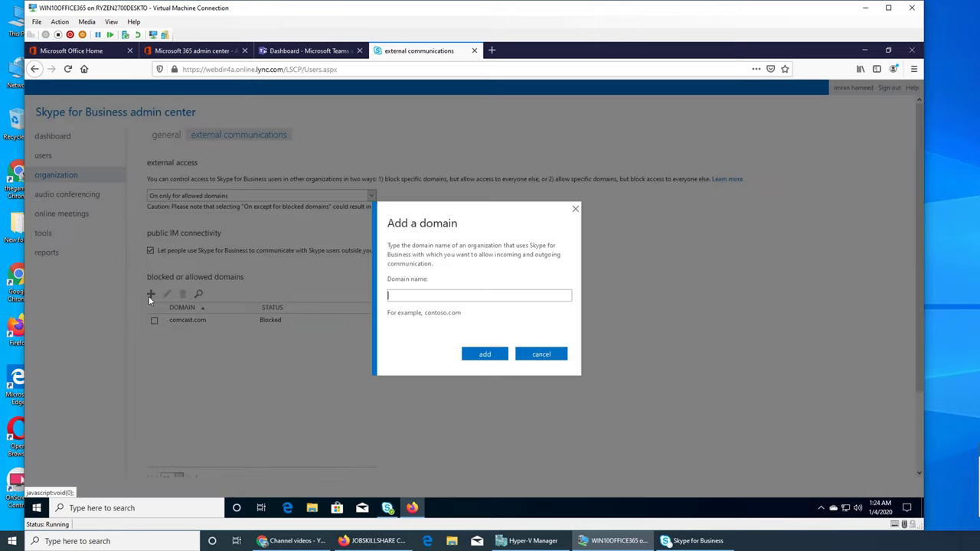
type("macy")
type("s.co")
type("m")
left_click(478, 356)
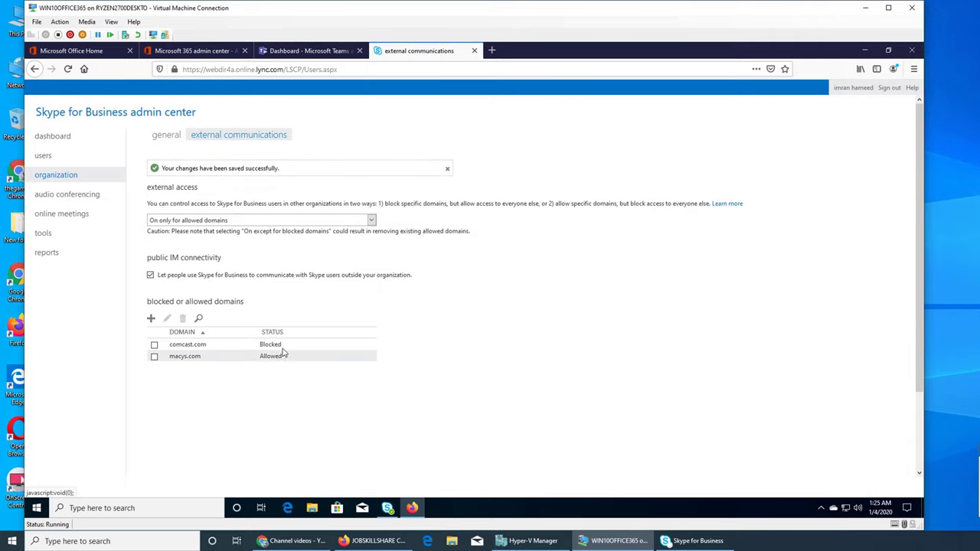
left_click(193, 344)
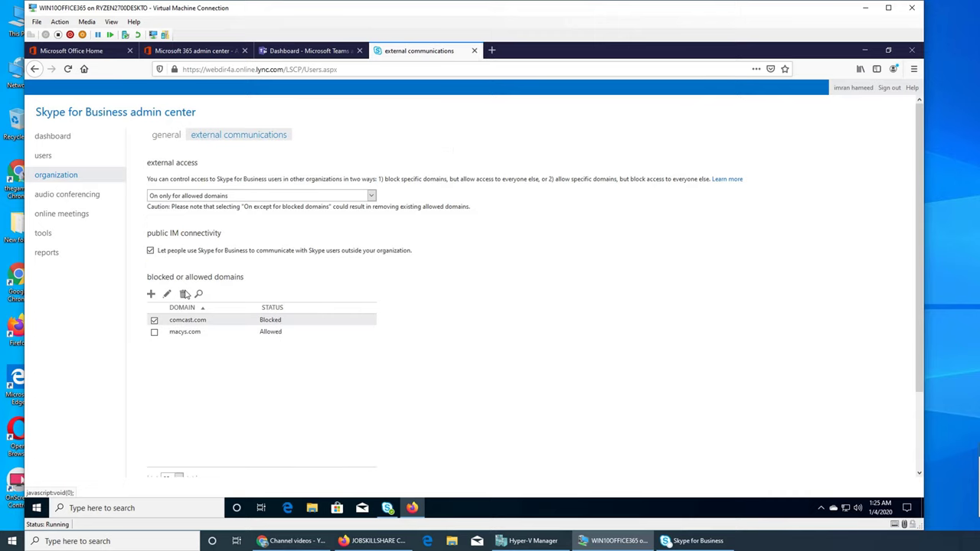
- Delete the comcast.com entry and confirm its removal
left_click(183, 295)
left_click(498, 328)
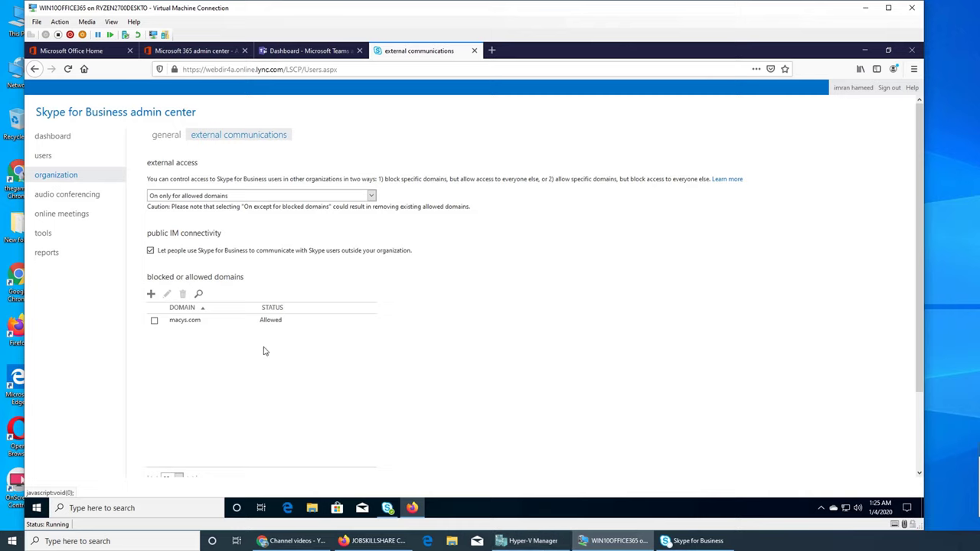
left_click(178, 323)
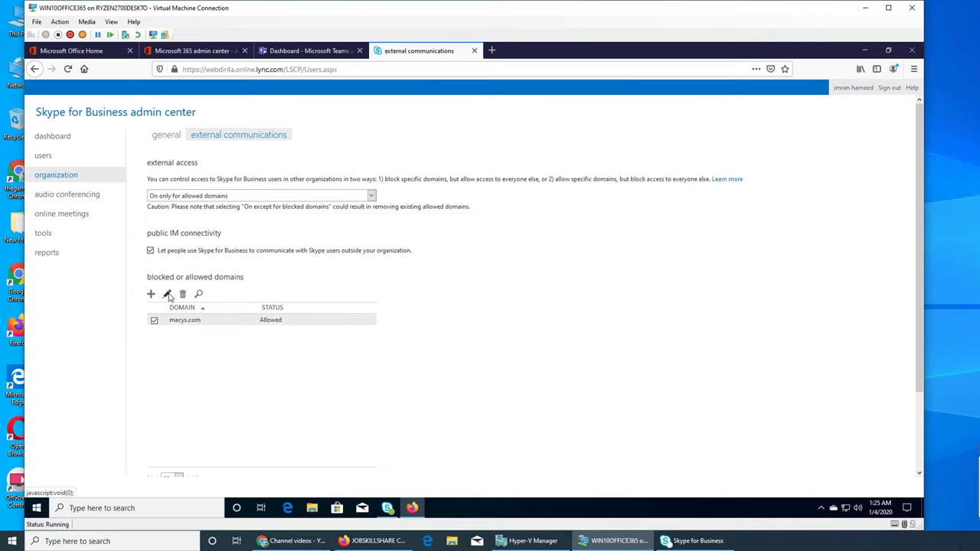
left_click(168, 295)
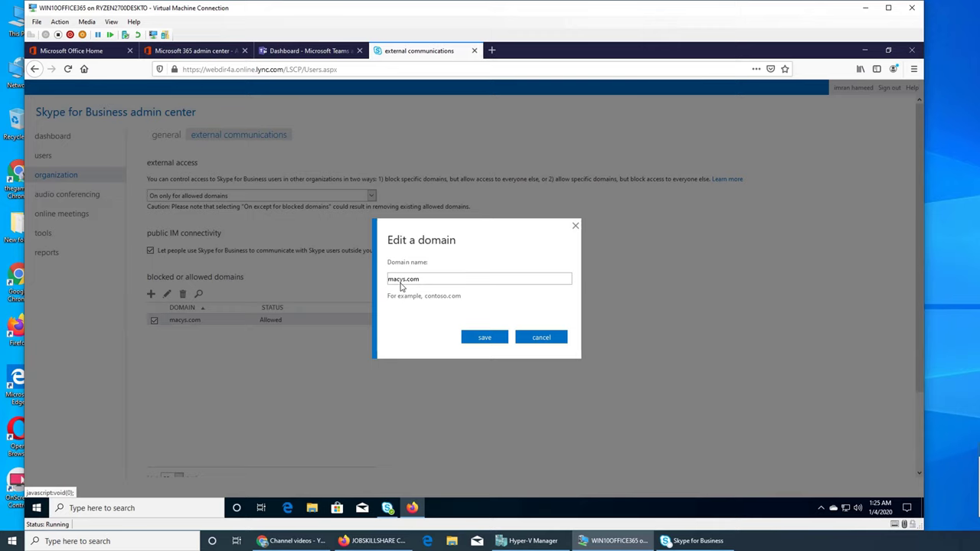
left_click(541, 338)
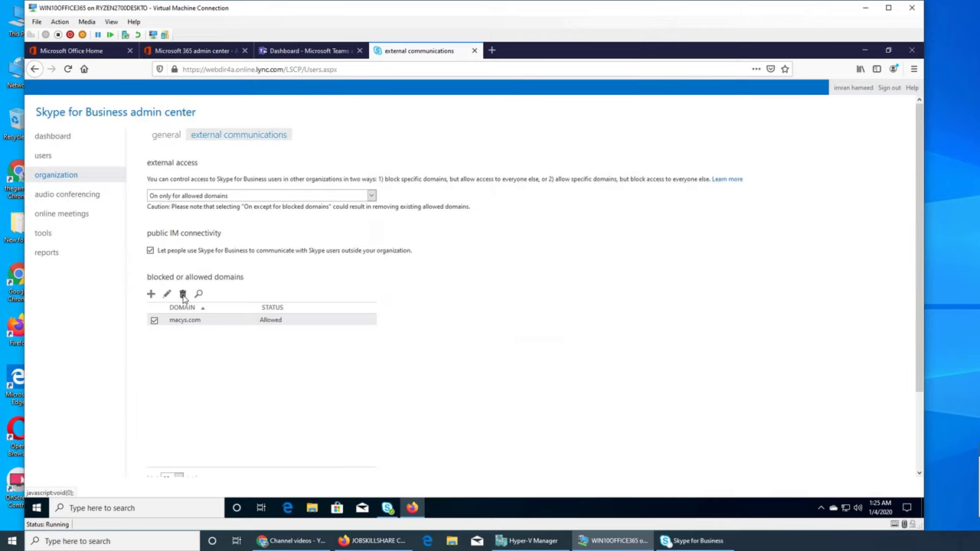